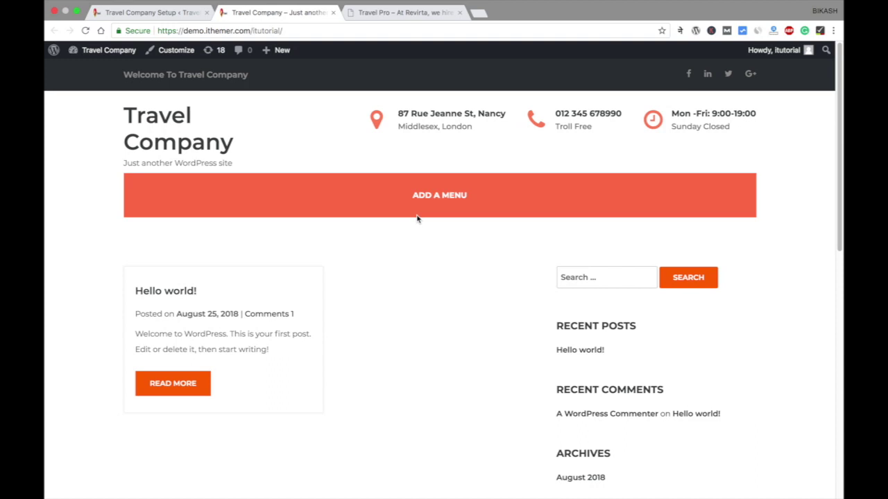
Look over the Travel Pro theme demo site, then return to the Travel Company site
scroll(419, 218, down, 8)
scroll(410, 201, up, 8)
click(406, 13)
scroll(392, 211, down, 15)
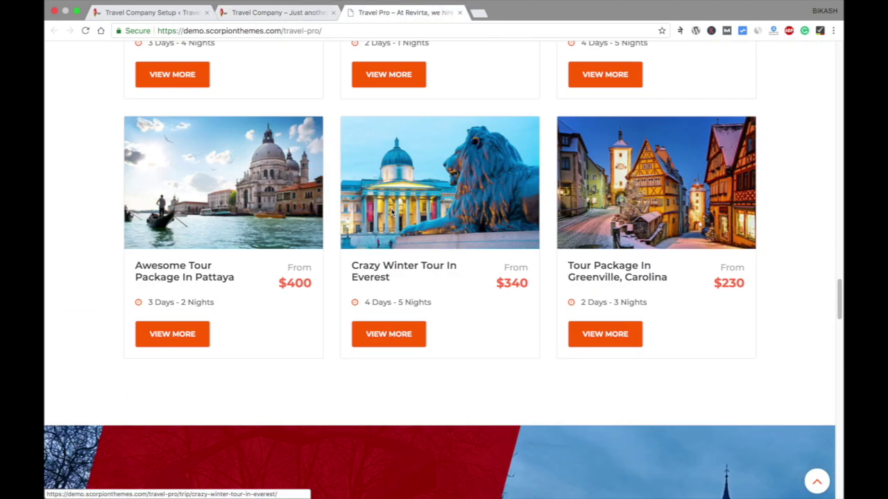
scroll(391, 211, up, 15)
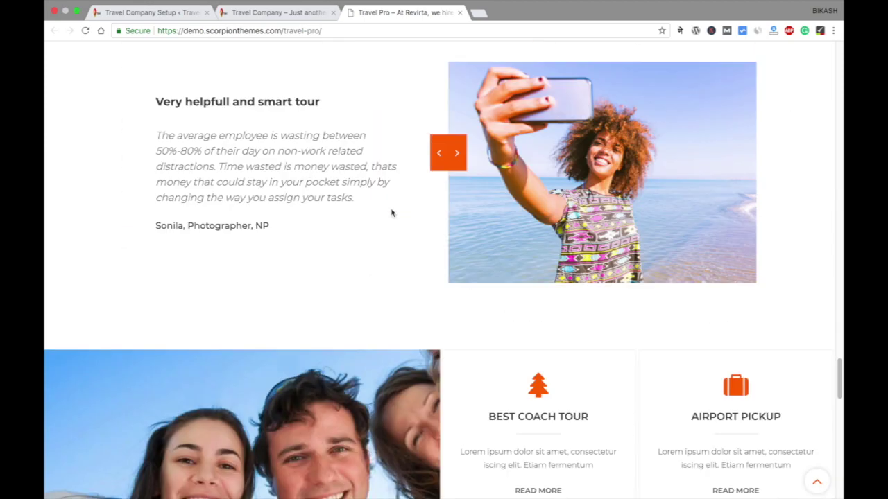
scroll(391, 212, up, 10)
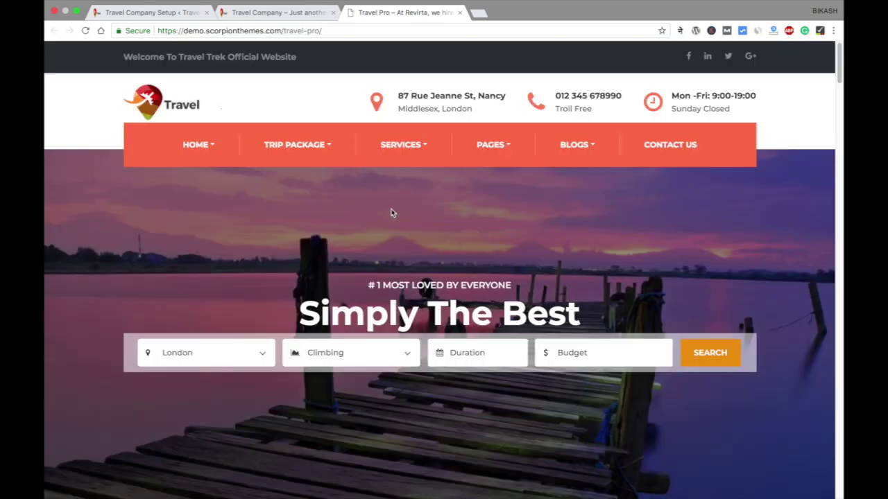
click(280, 14)
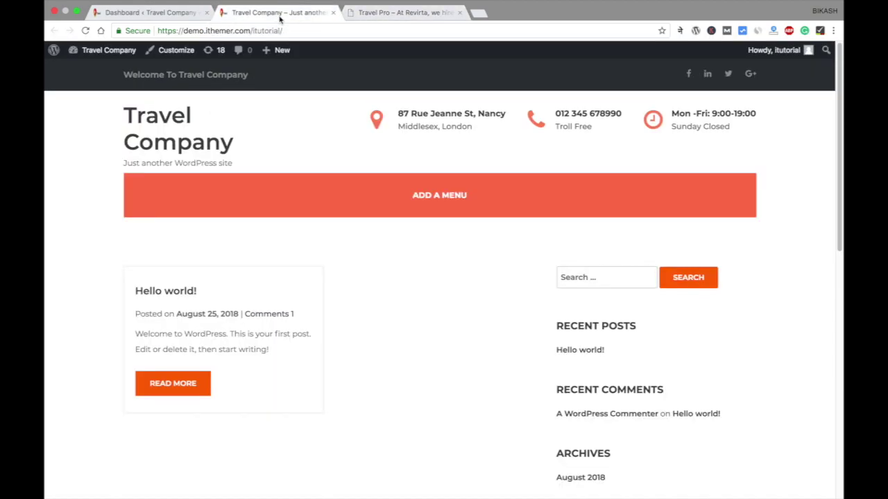
From the Dashboard, open the Travel Company Setup page's Recommended Actions list
click(211, 17)
mouse_move(102, 221)
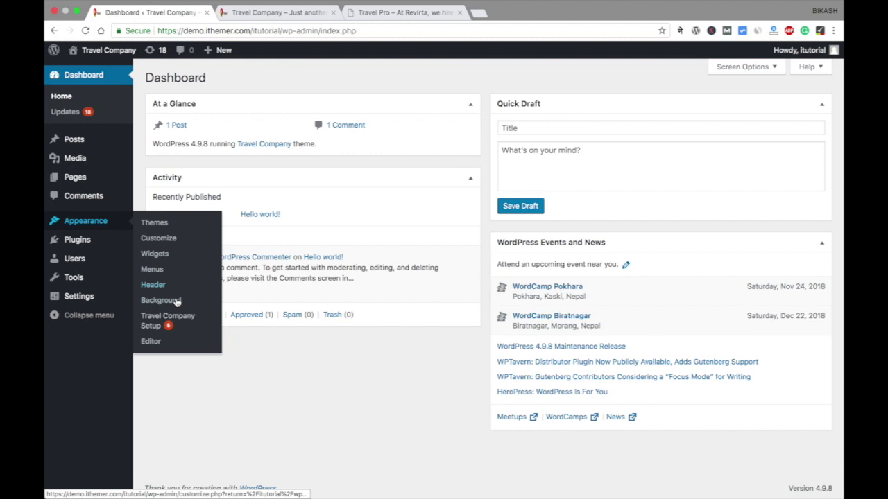
click(156, 320)
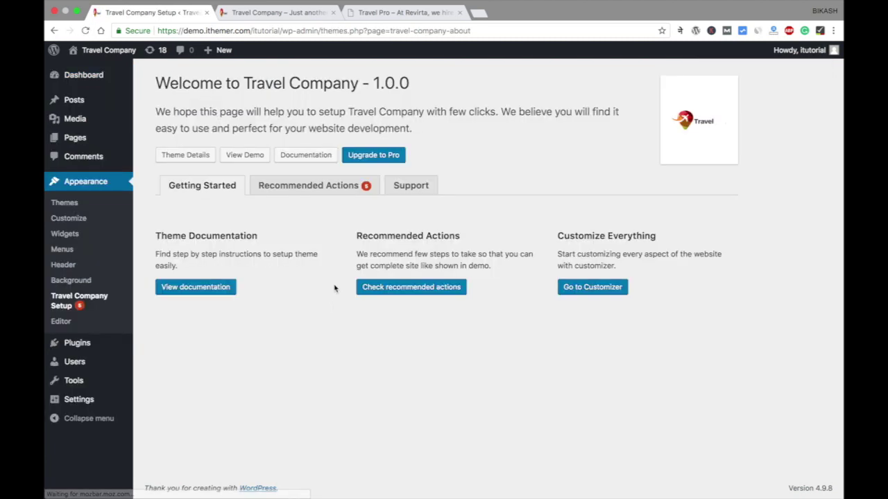
click(323, 186)
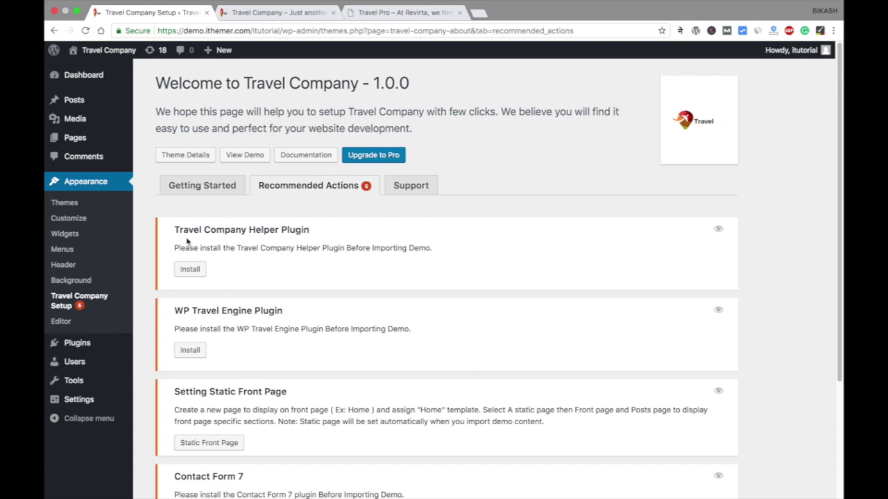
Install and activate the Travel Company Helper plugin, then return to Recommended Actions
click(194, 271)
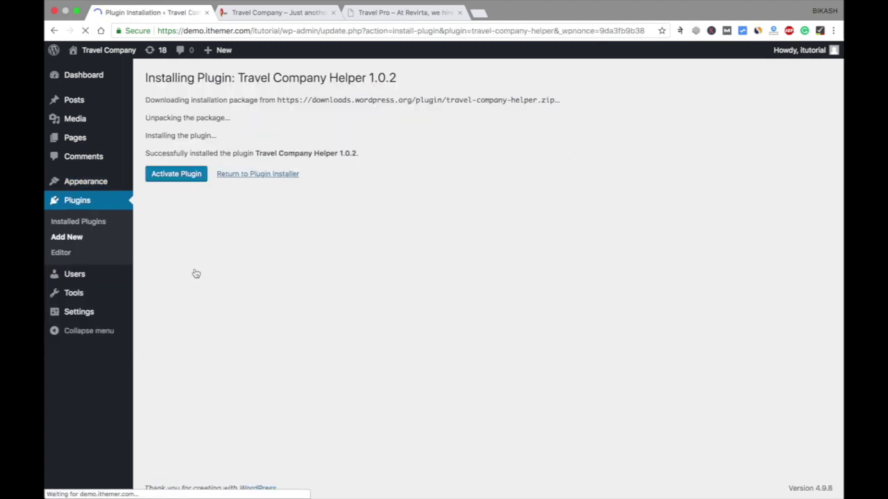
click(177, 174)
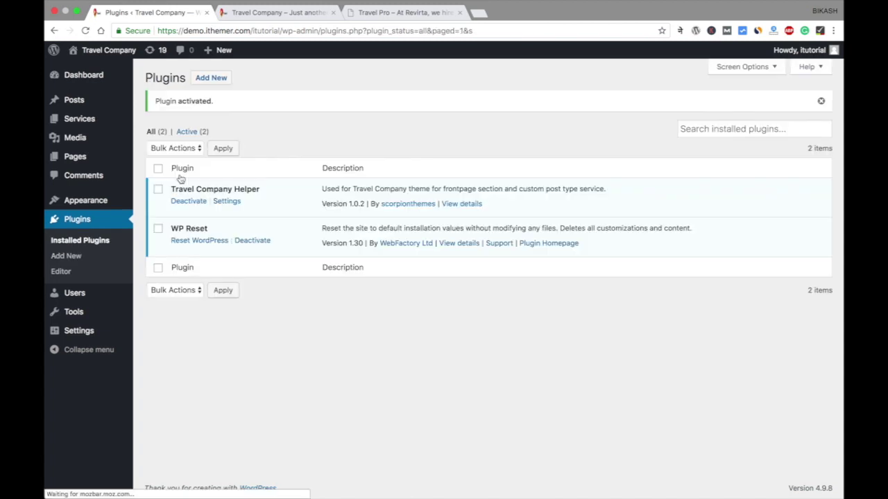
mouse_move(109, 203)
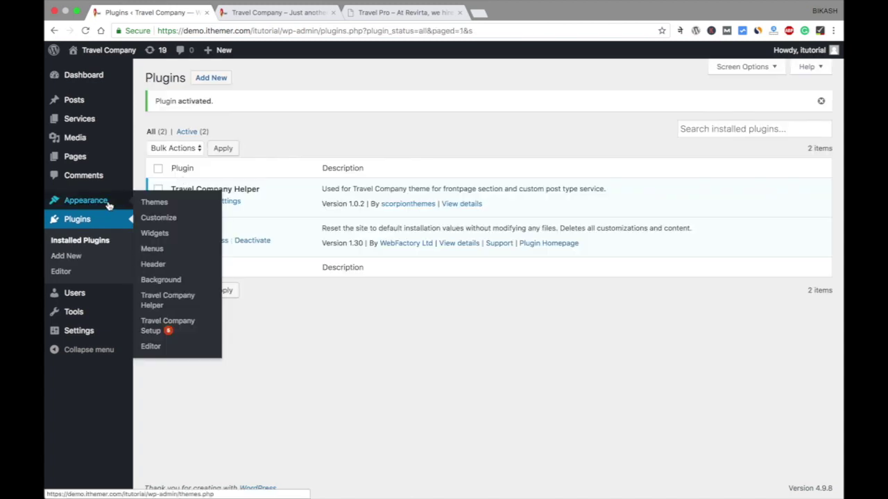
click(159, 326)
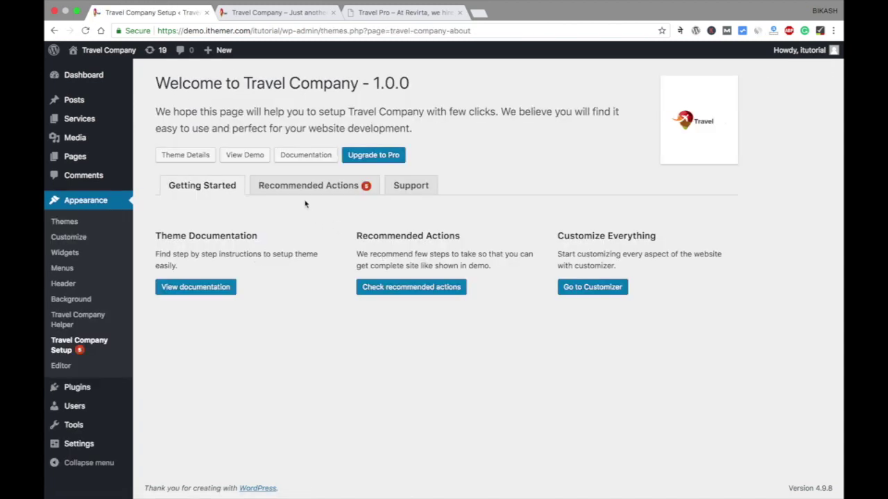
click(305, 193)
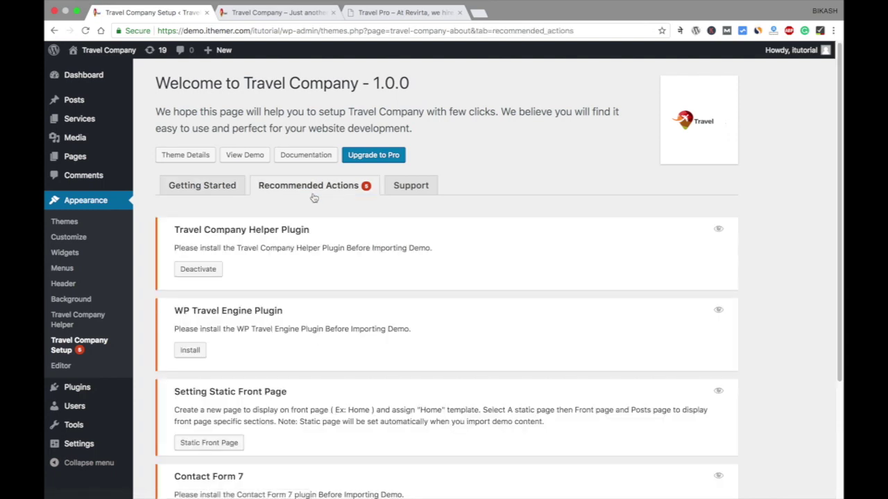
Install and activate the WP Travel Engine plugin, then return to the Travel Company Setup page
click(188, 351)
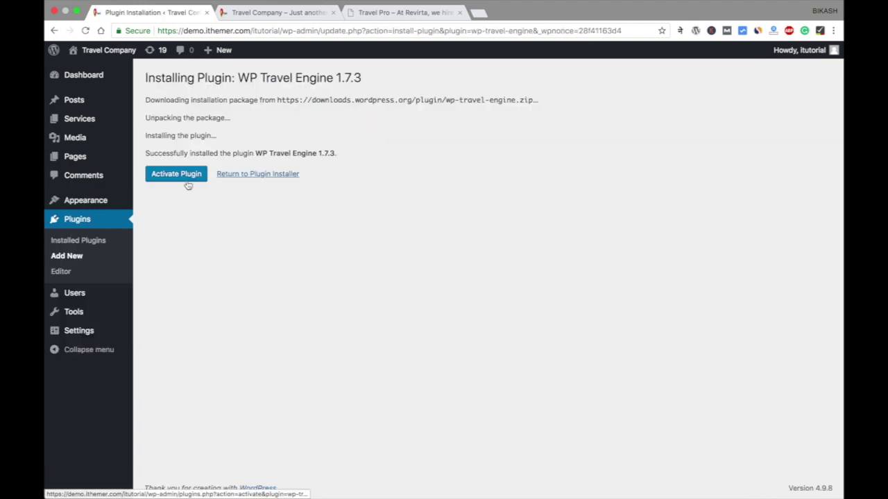
click(184, 176)
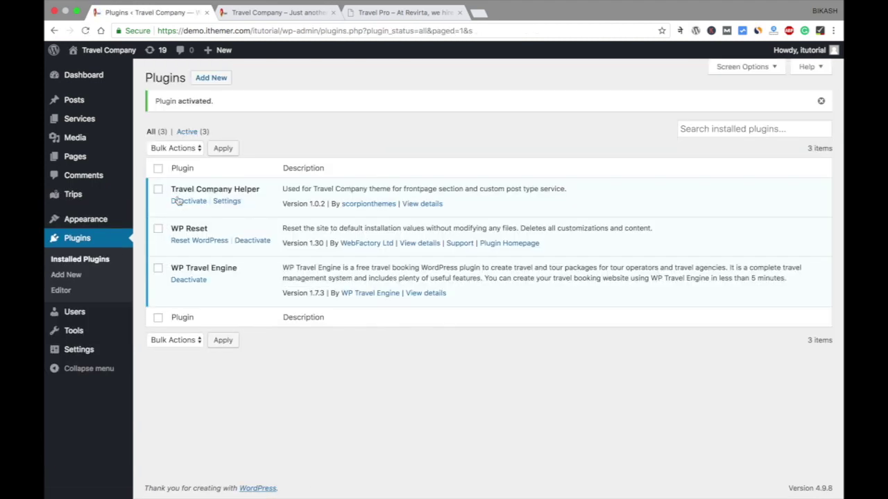
mouse_move(108, 224)
click(165, 347)
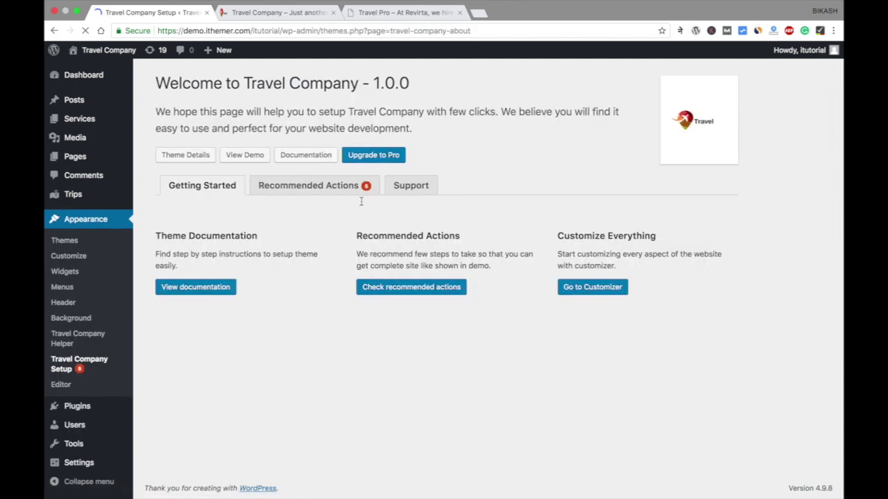
Install and activate Contact Form 7 from the Recommended Actions list
click(354, 187)
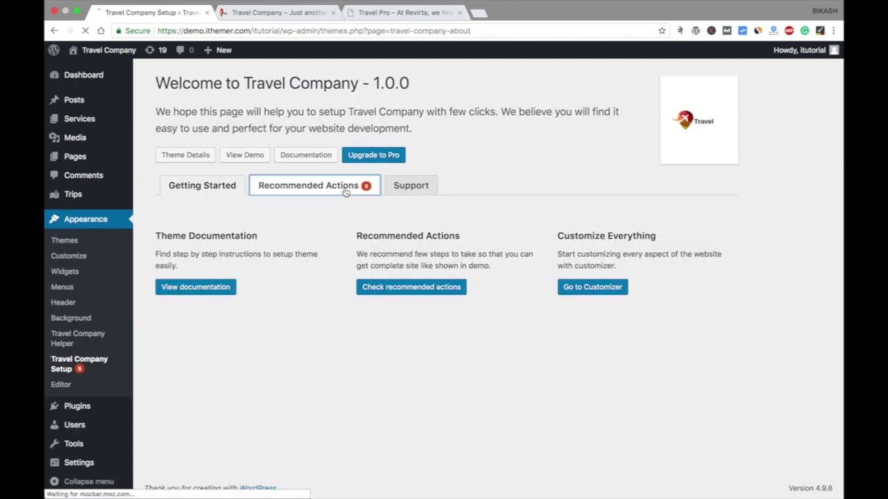
scroll(376, 297, down, 5)
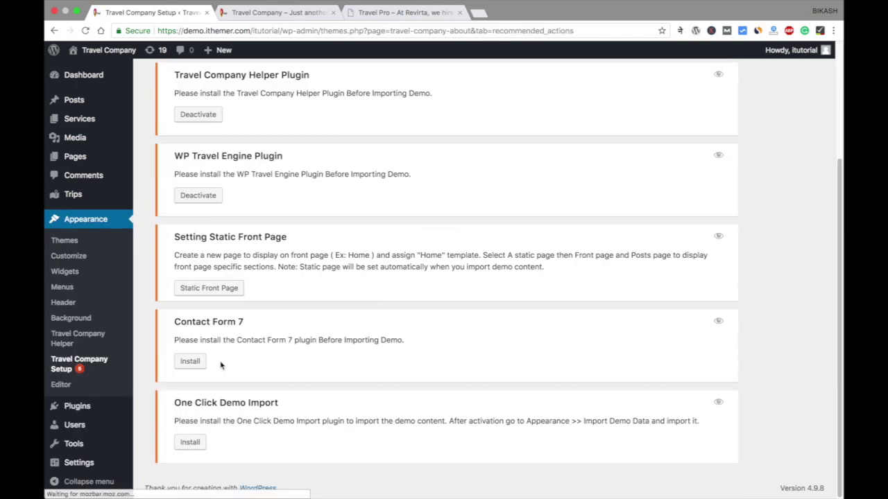
click(190, 360)
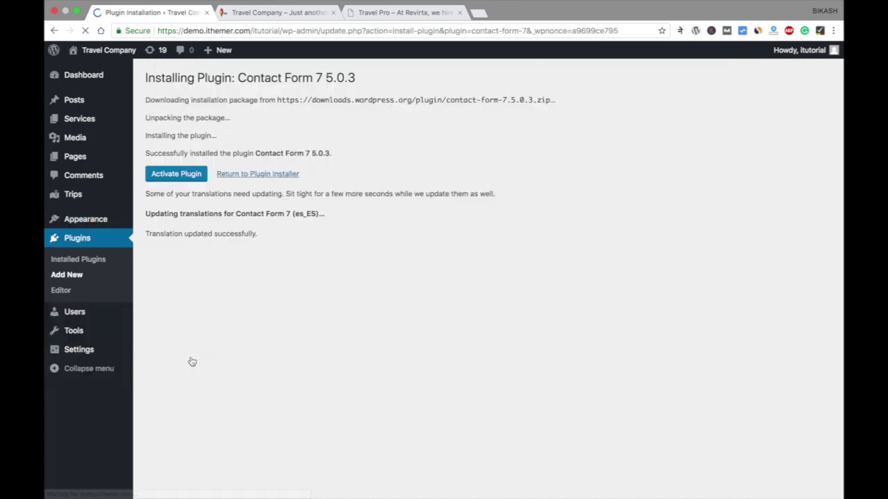
click(193, 175)
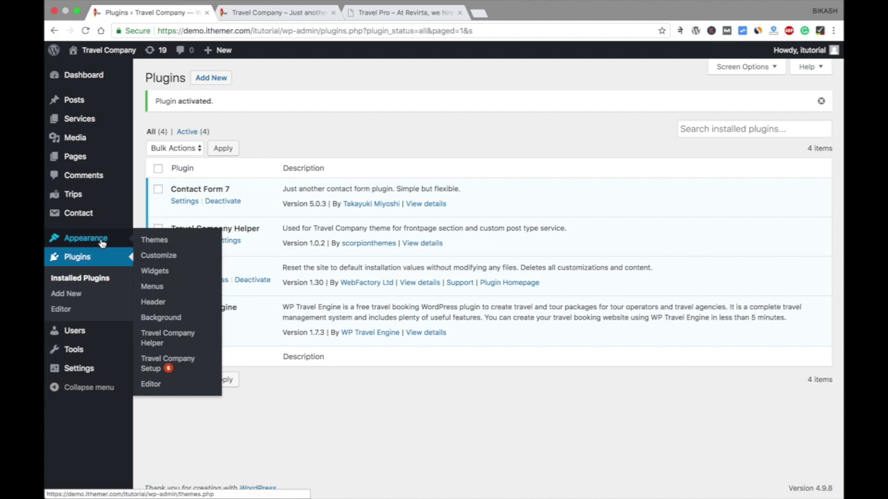
click(166, 363)
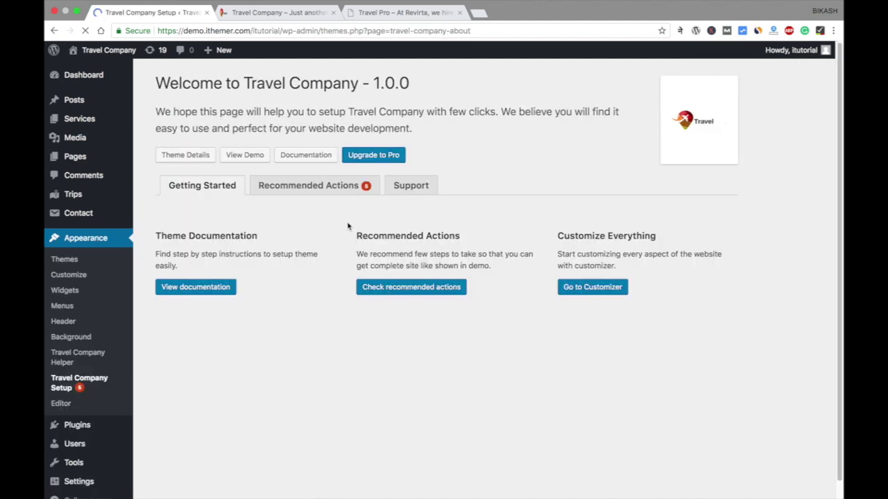
Install and activate One Click Demo Import, then recheck the Recommended Actions progress
click(316, 198)
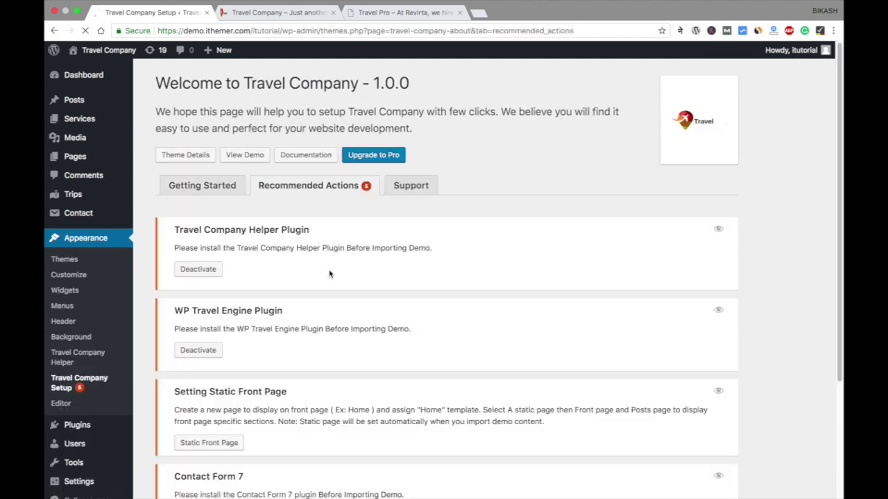
scroll(332, 274, down, 5)
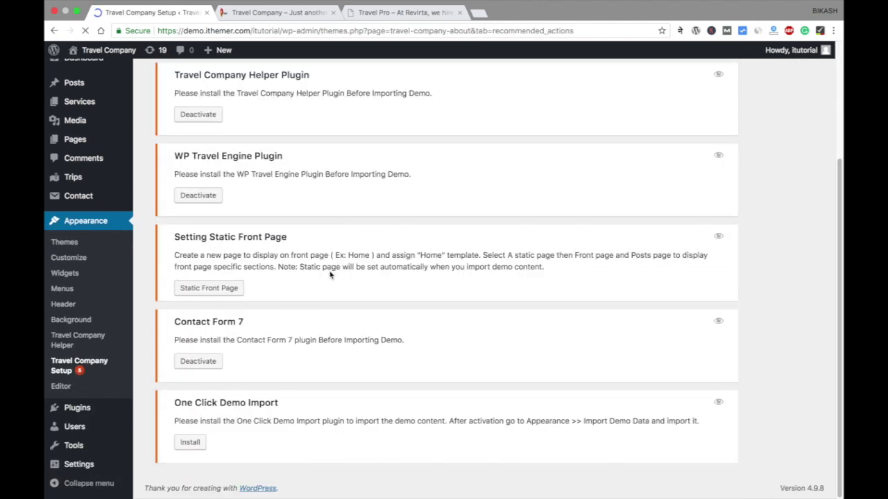
click(200, 446)
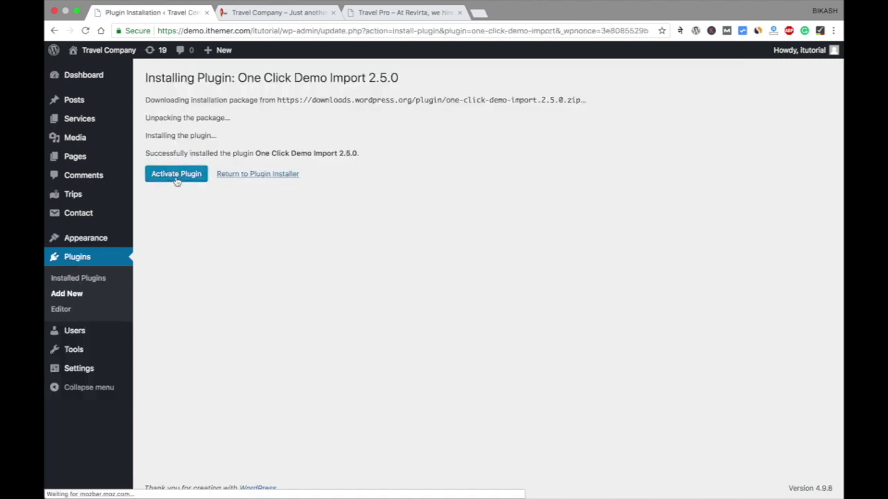
click(178, 179)
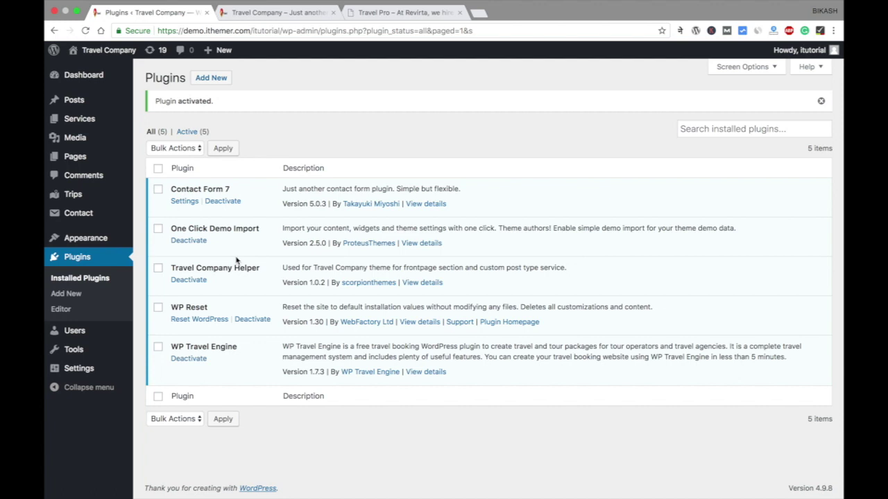
mouse_move(109, 242)
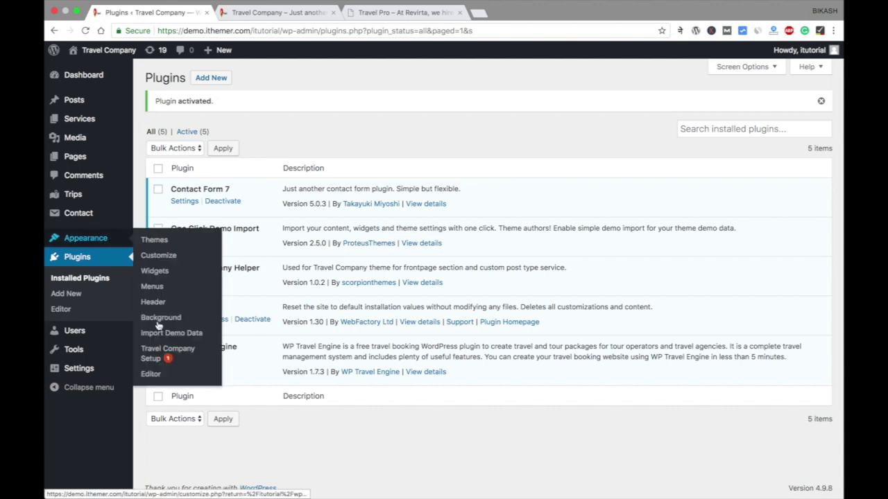
click(157, 351)
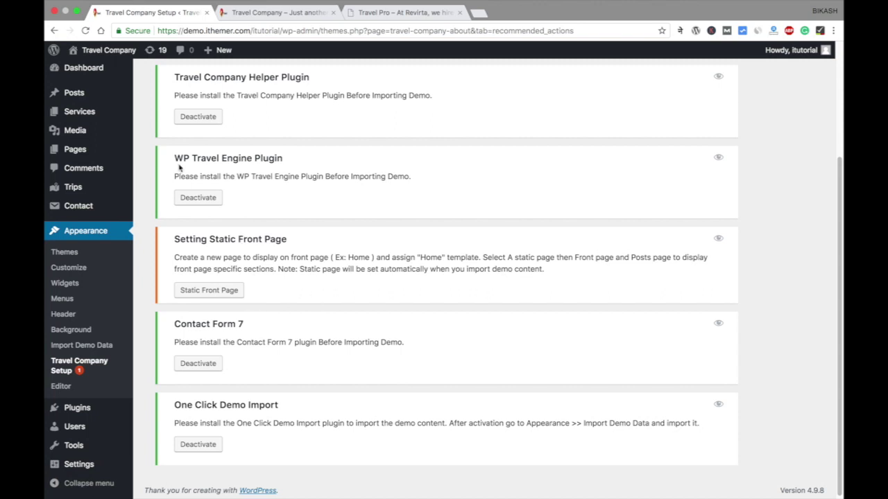
mouse_move(75, 158)
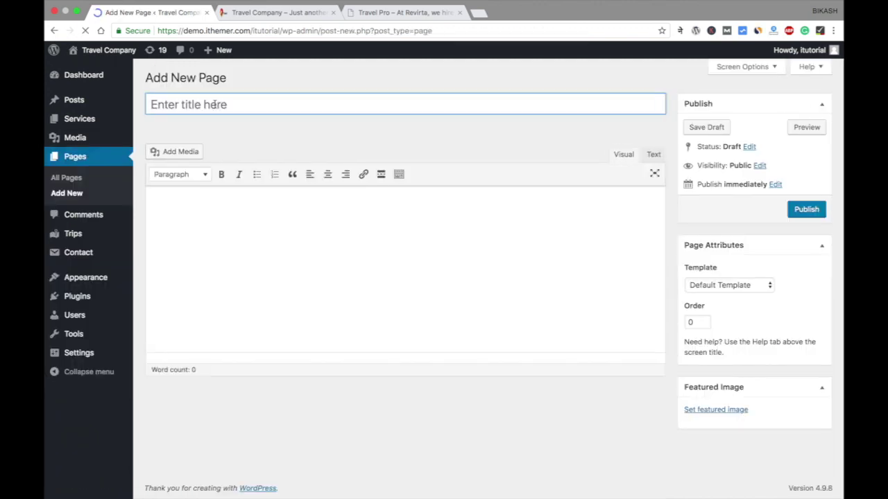
Title the new page 'Home' and give it the FrontPage template
text(Home)
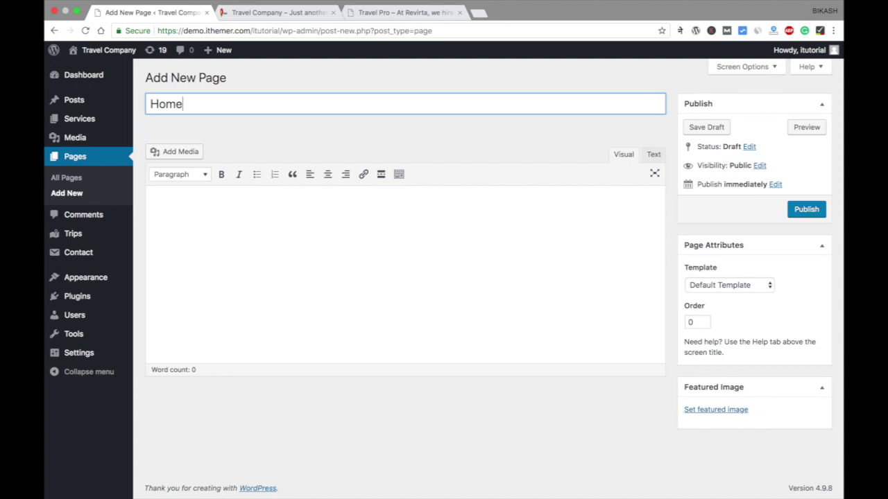
double_click(213, 100)
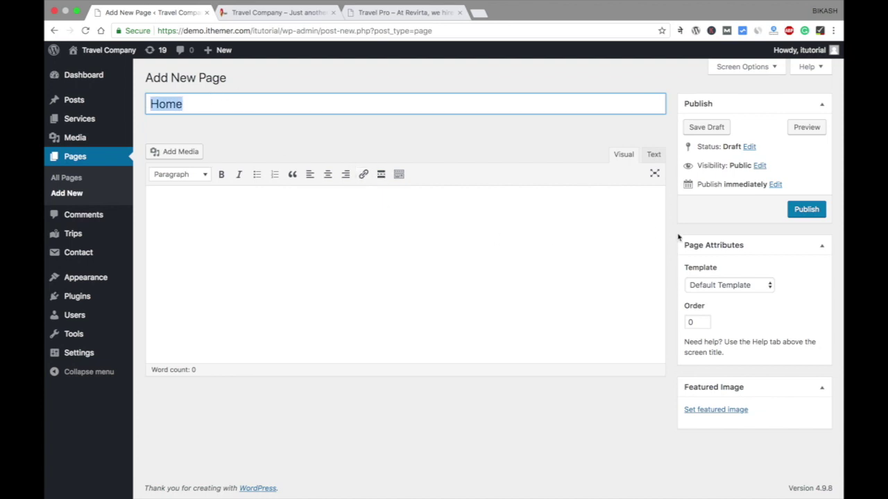
click(755, 286)
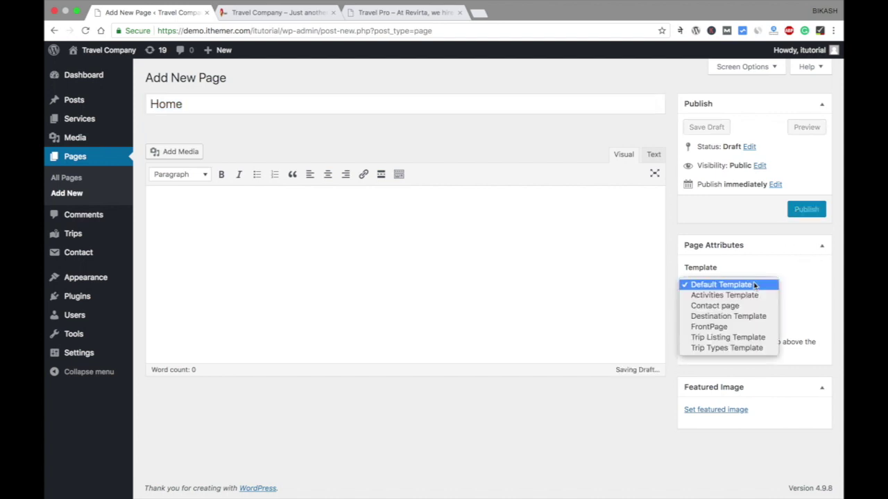
click(753, 327)
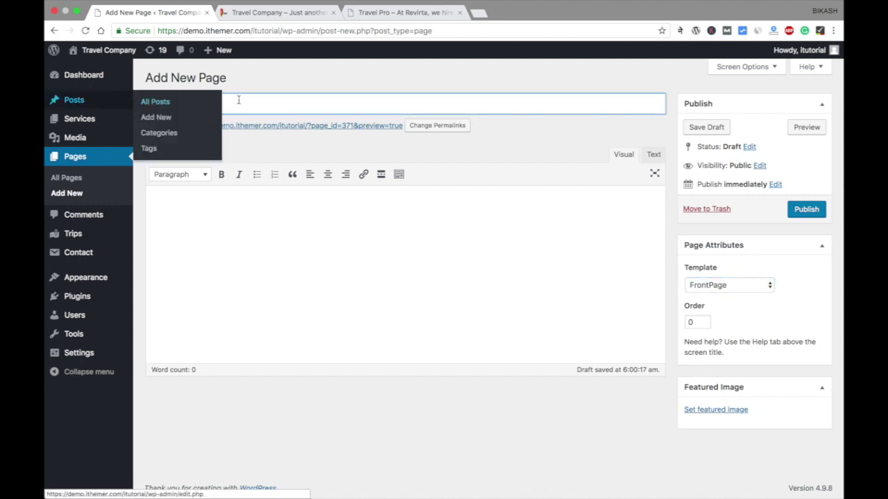
drag(224, 101, 160, 105)
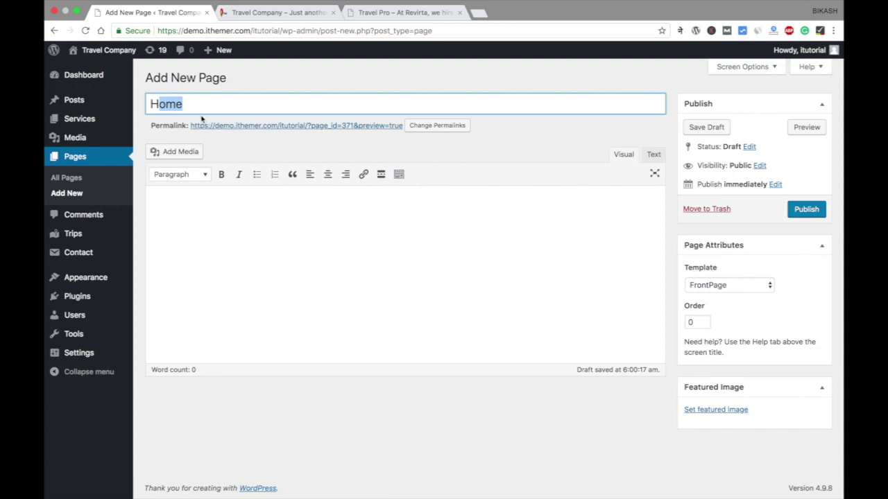
Publish the Home page and check the live site before returning to the editor
click(806, 210)
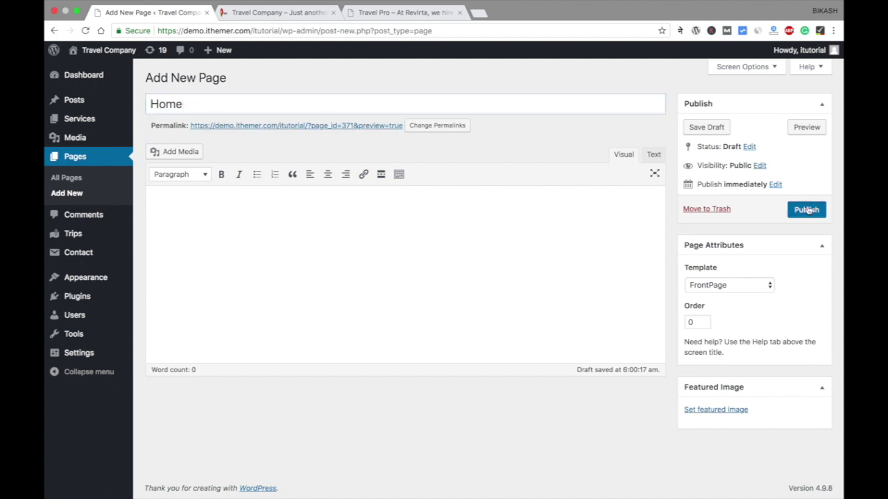
click(267, 14)
click(187, 143)
click(172, 15)
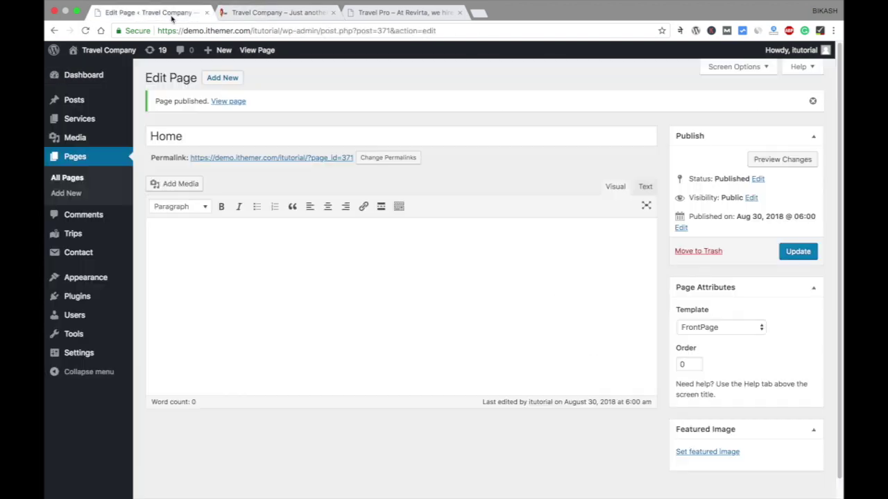
Open the Customizer's Homepage Settings via the Static Front Page recommended action
mouse_move(90, 278)
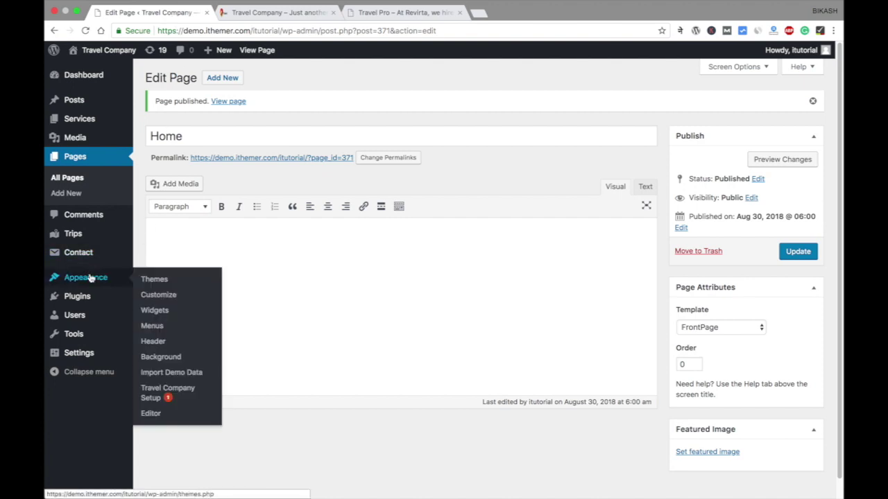
click(149, 393)
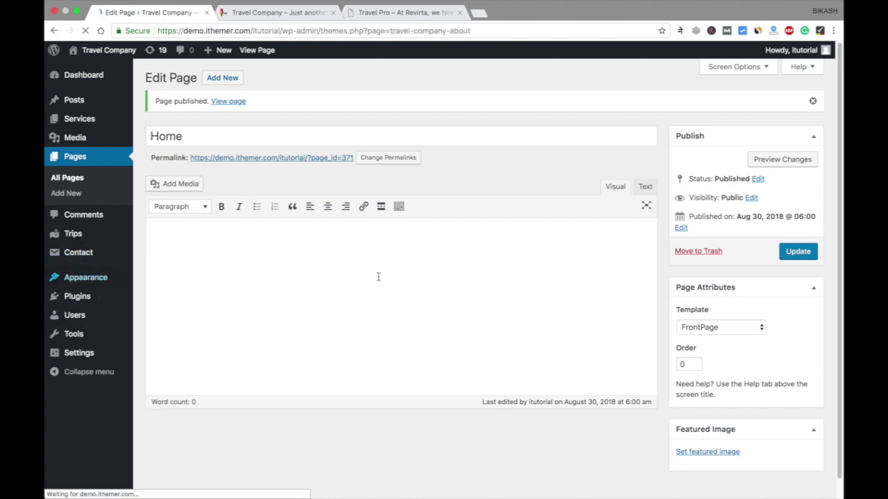
click(316, 187)
scroll(230, 206, down, 3)
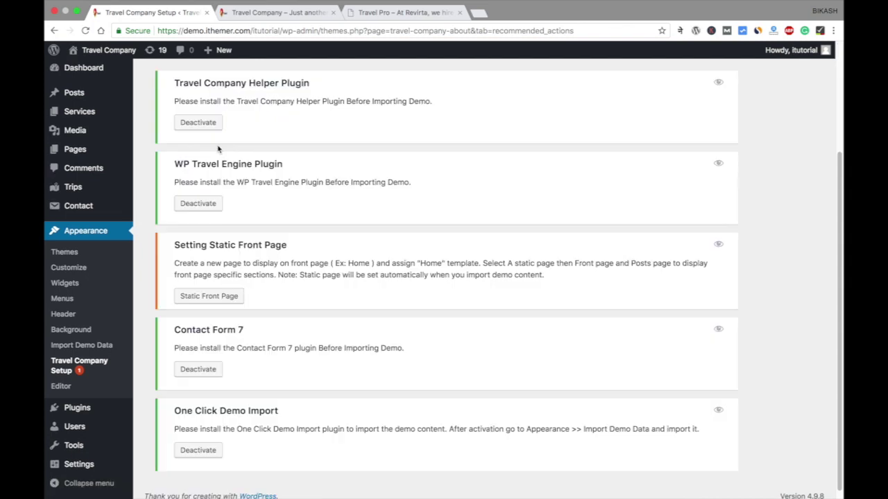
scroll(222, 204, up, 2)
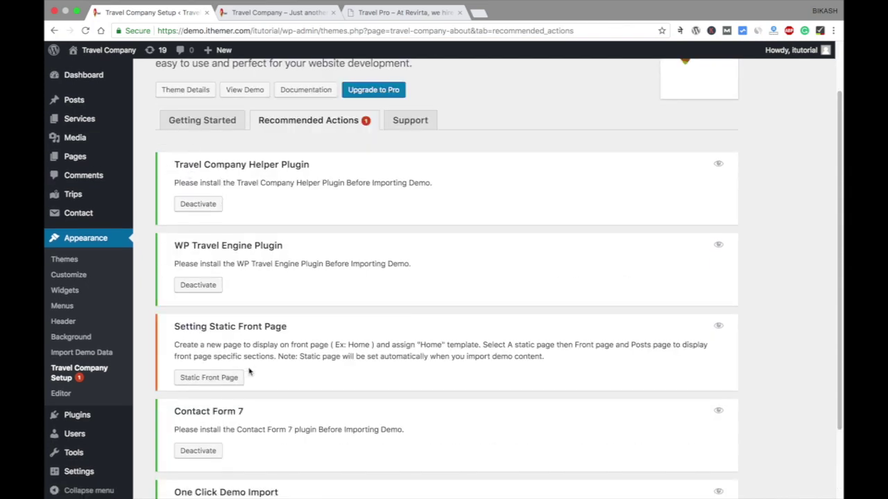
click(229, 378)
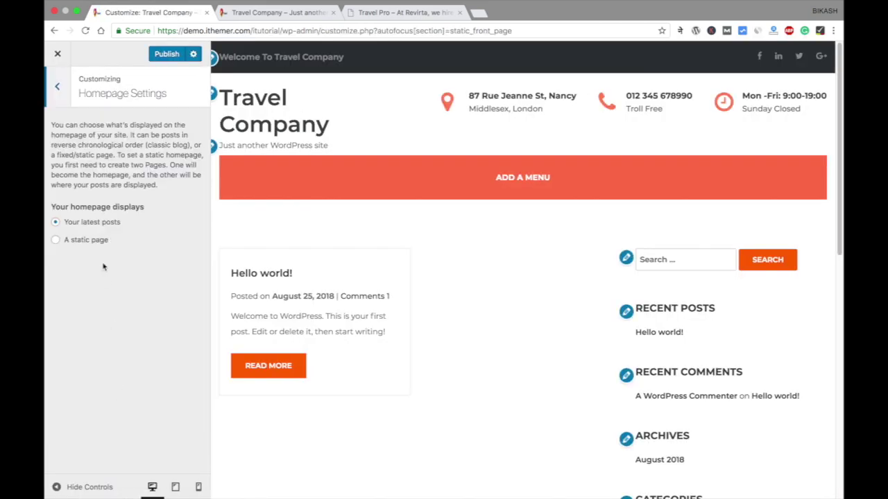
Set the homepage to display the static page 'Home' and publish the setting
click(88, 243)
click(93, 285)
click(72, 296)
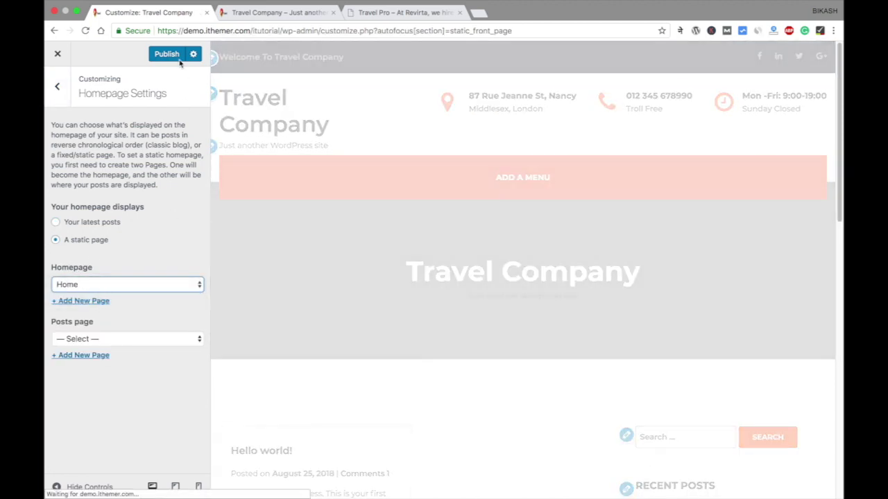
click(168, 55)
Reload the live site to confirm the new front page, then close the Customizer
key(ctrl+Tab)
click(85, 31)
scroll(381, 262, down, 15)
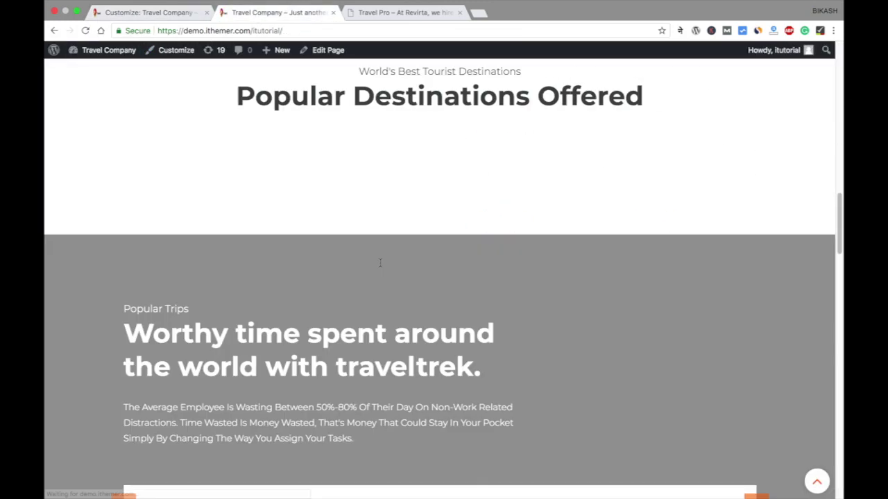
scroll(380, 267, up, 10)
scroll(380, 267, up, 10)
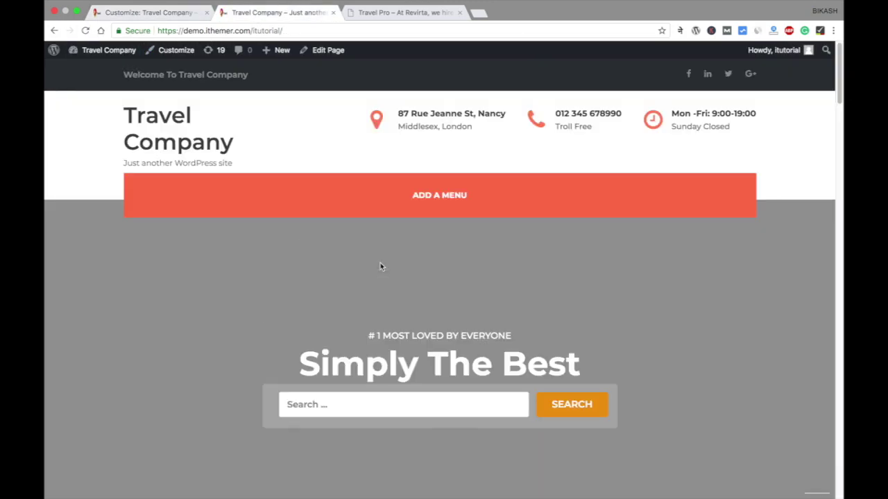
click(173, 13)
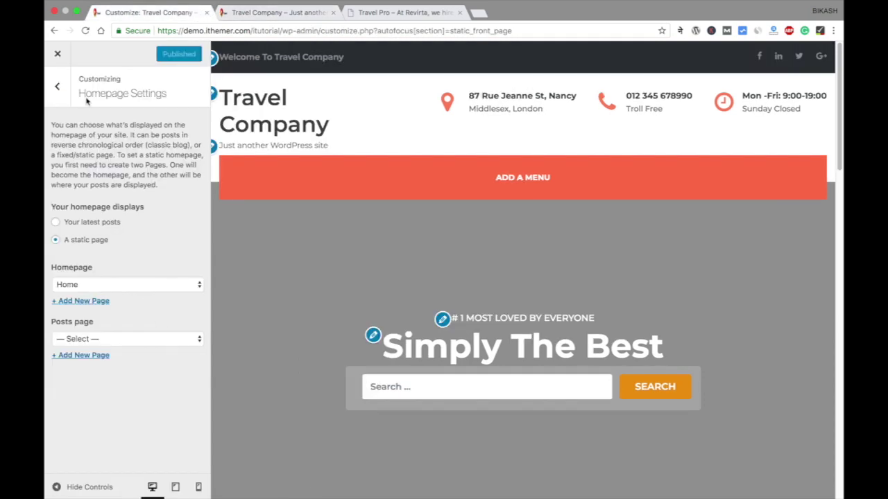
click(59, 55)
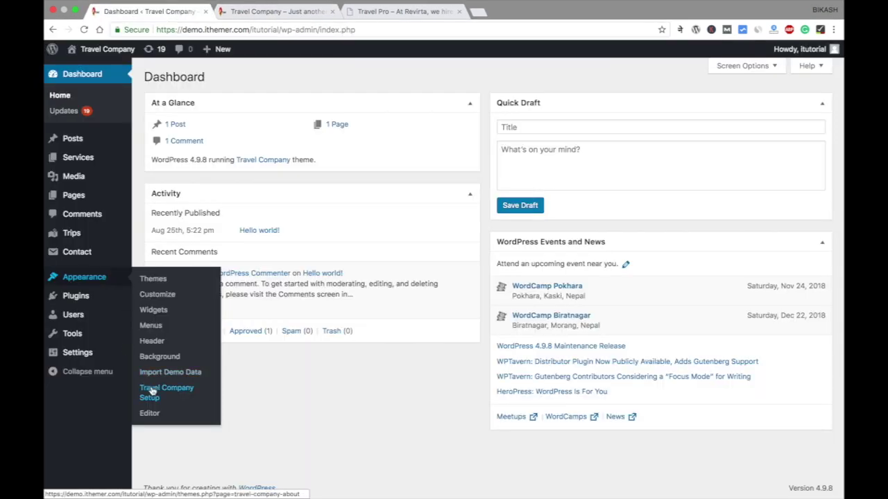
Start the Travel Company demo data import from Appearance > Import Demo Data
click(150, 391)
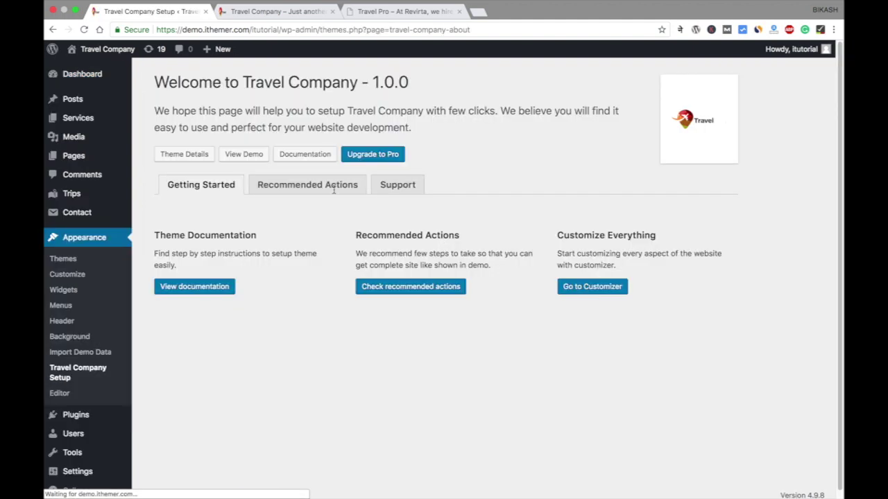
click(310, 188)
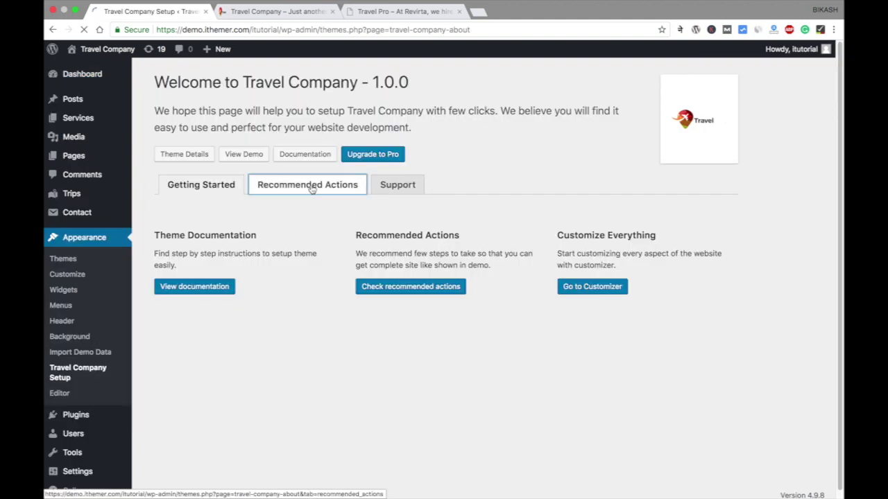
scroll(208, 271, down, 3)
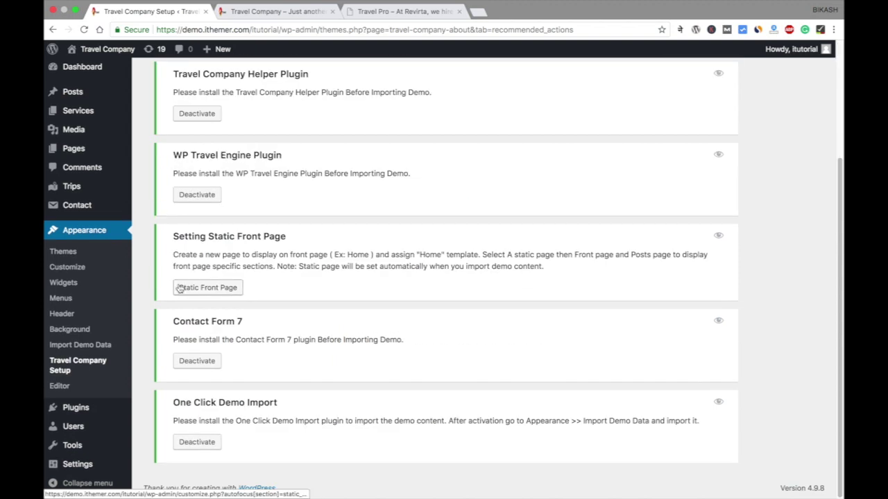
scroll(219, 276, up, 3)
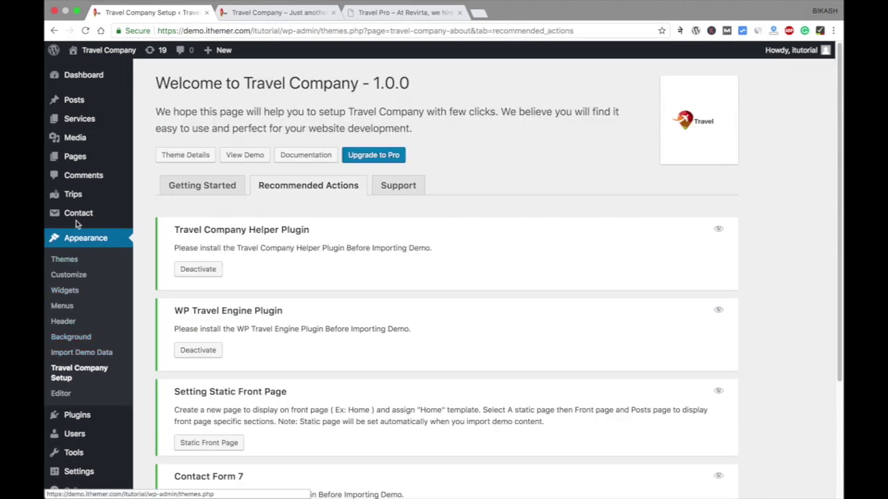
click(84, 354)
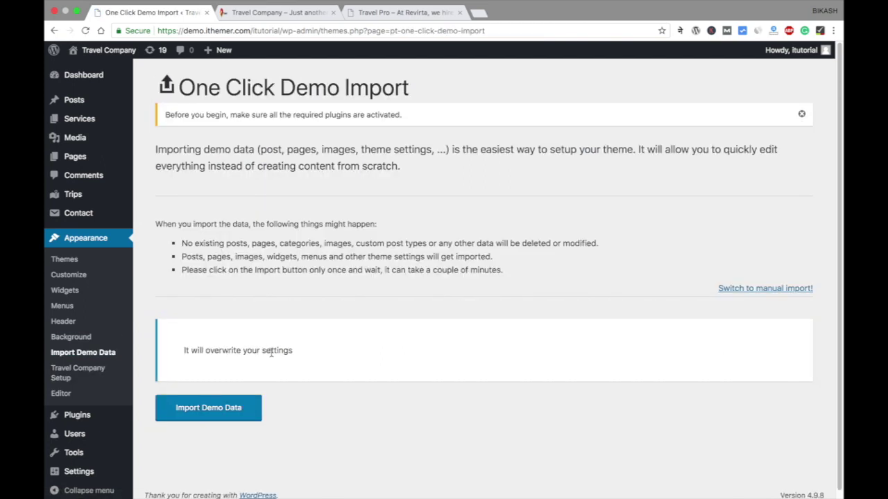
click(226, 409)
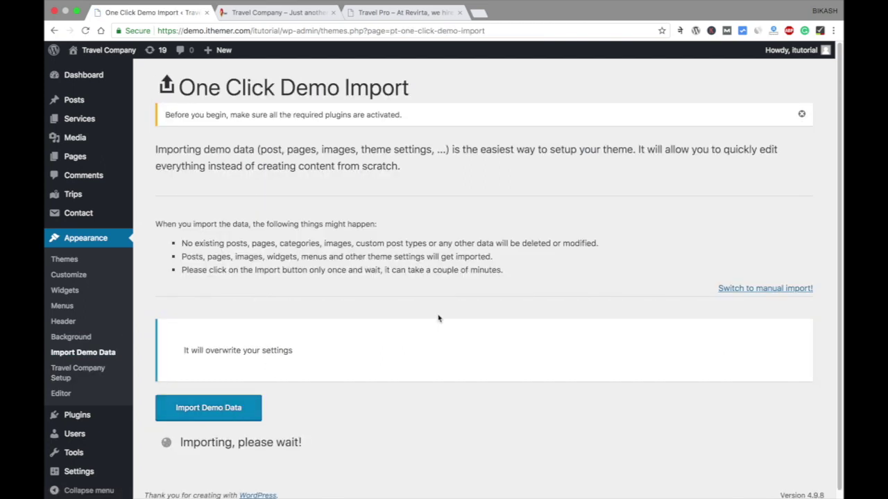
scroll(437, 317, down, 1)
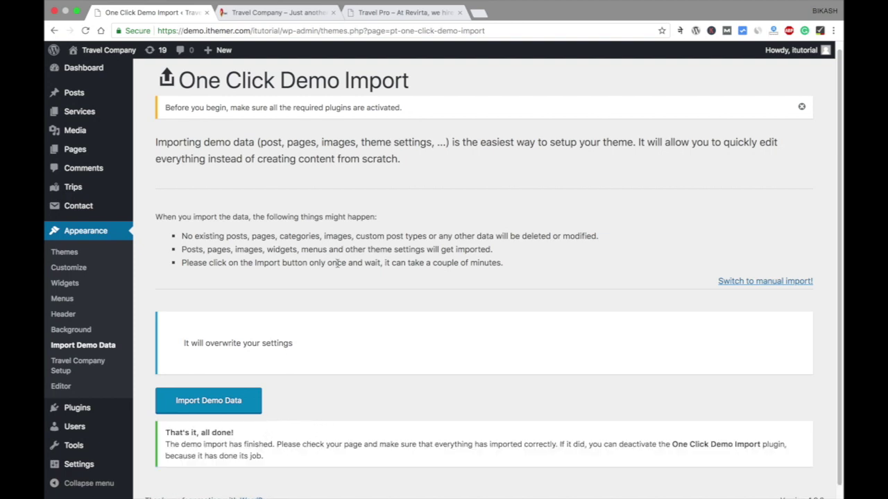
click(299, 13)
click(84, 31)
scroll(342, 192, down, 15)
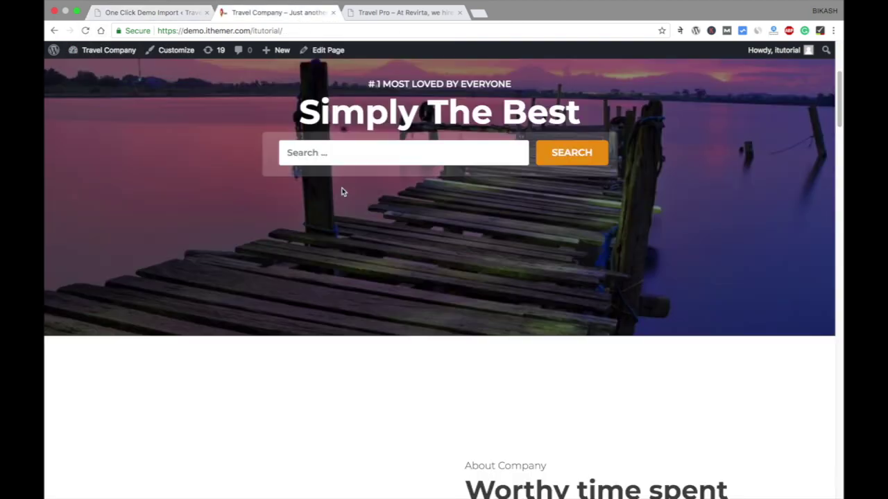
scroll(342, 191, down, 20)
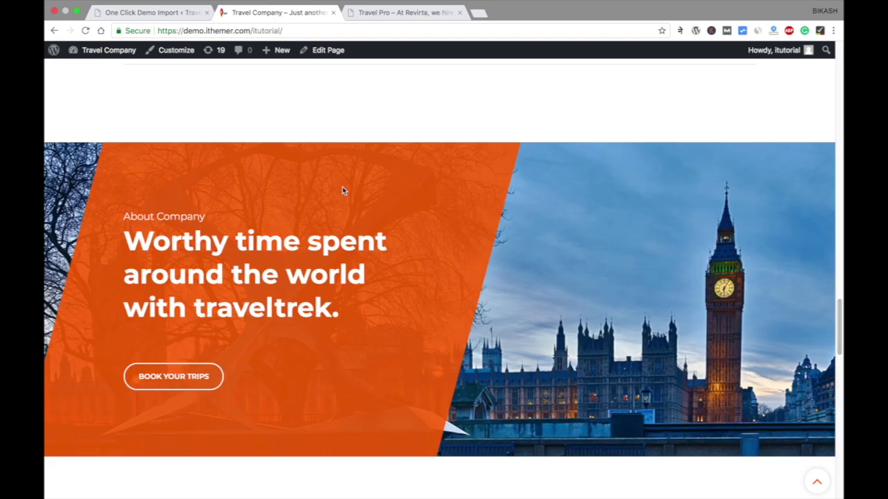
scroll(342, 191, up, 10)
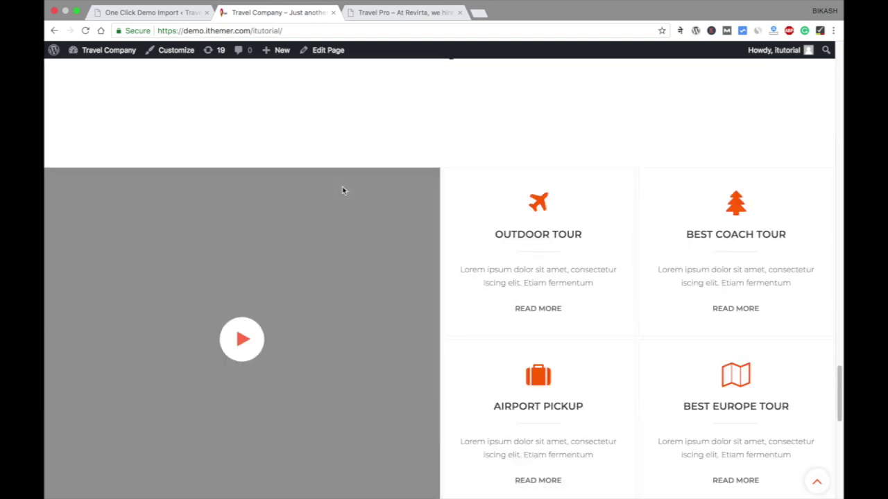
click(242, 339)
scroll(489, 225, up, 10)
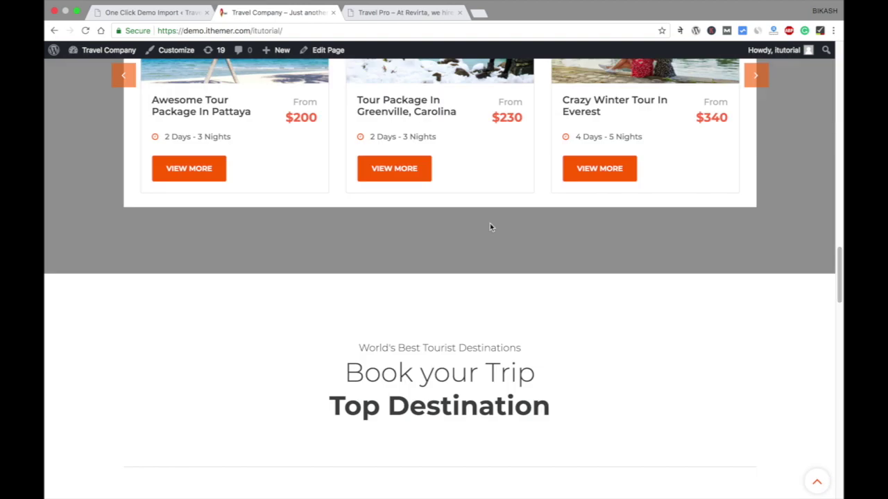
scroll(490, 228, up, 10)
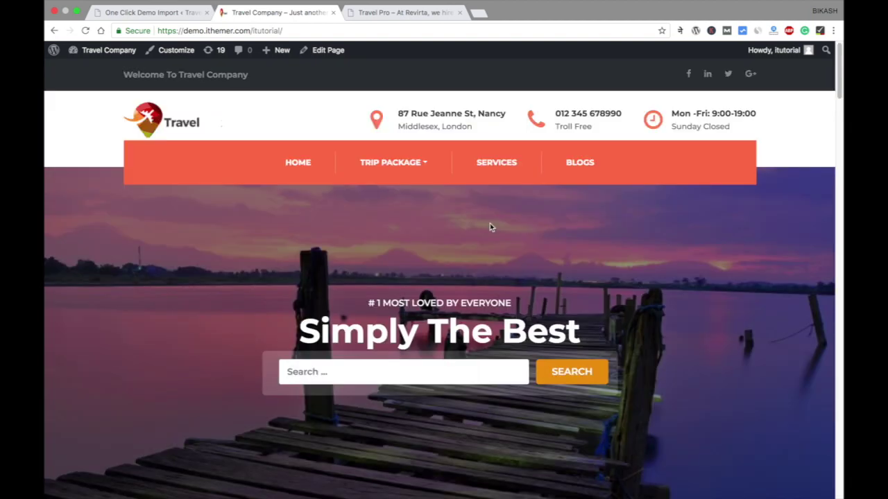
scroll(490, 228, down, 3)
scroll(490, 227, down, 10)
scroll(507, 206, up, 10)
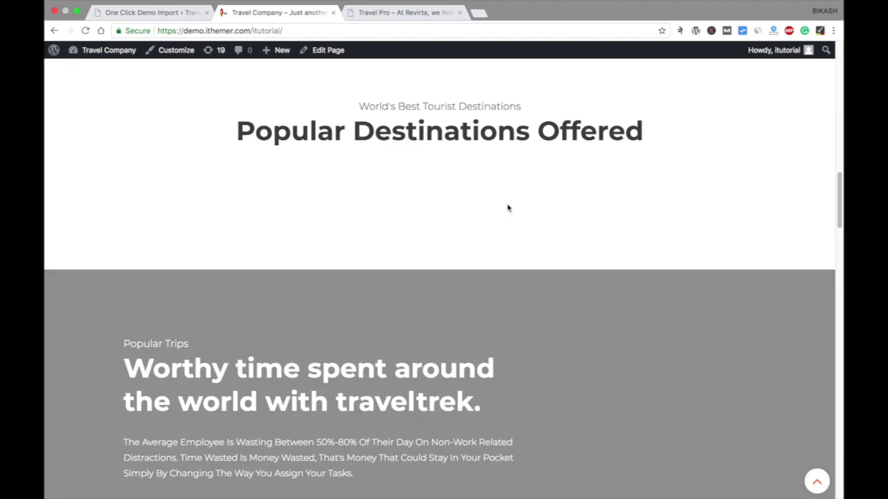
scroll(441, 136, up, 3)
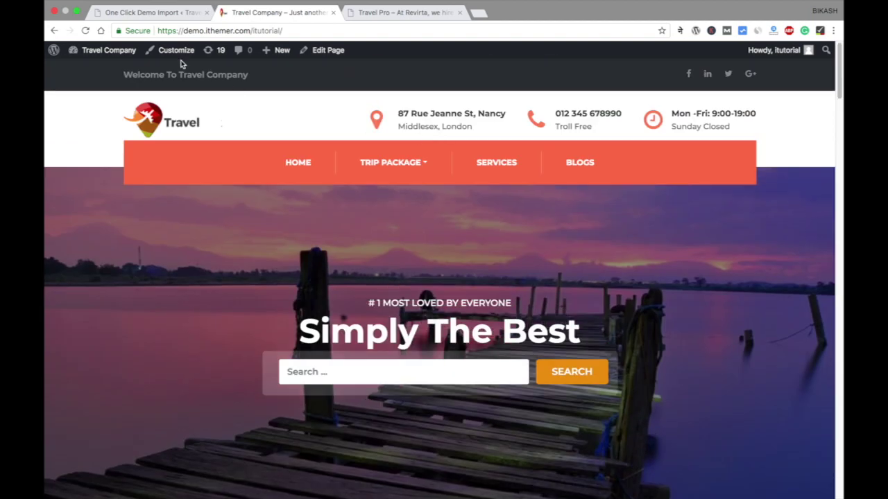
scroll(380, 216, down, 3)
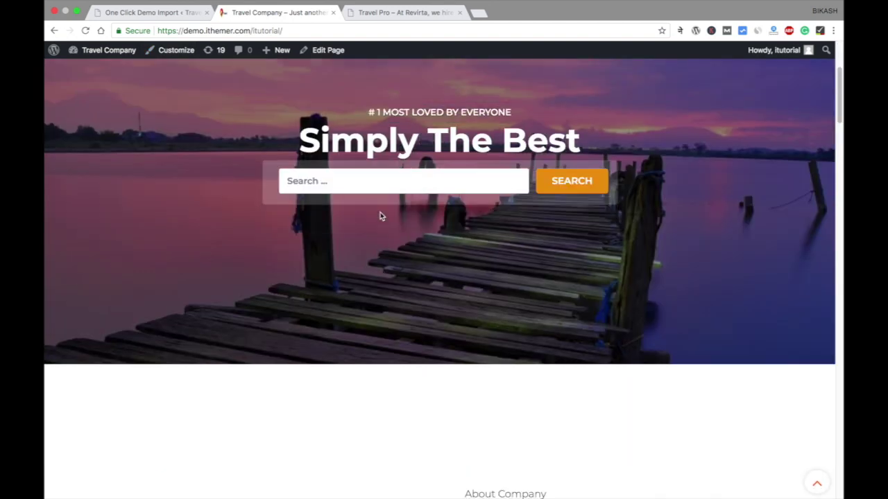
scroll(380, 217, up, 3)
click(149, 12)
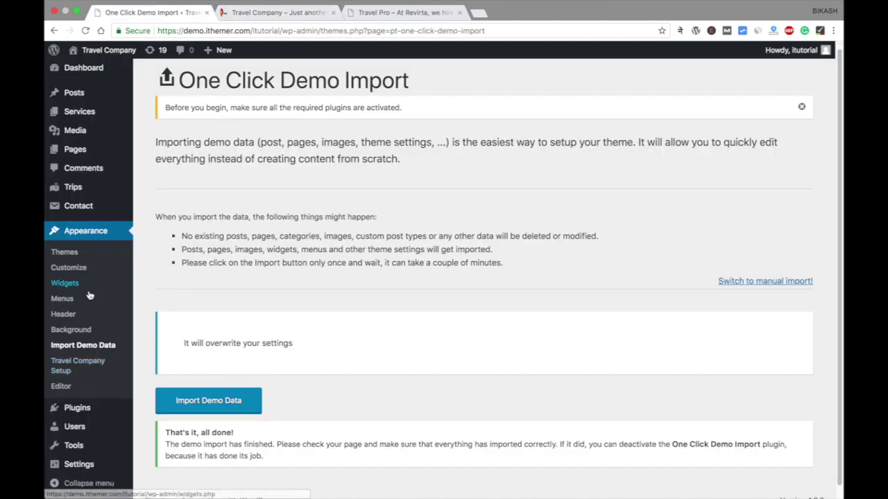